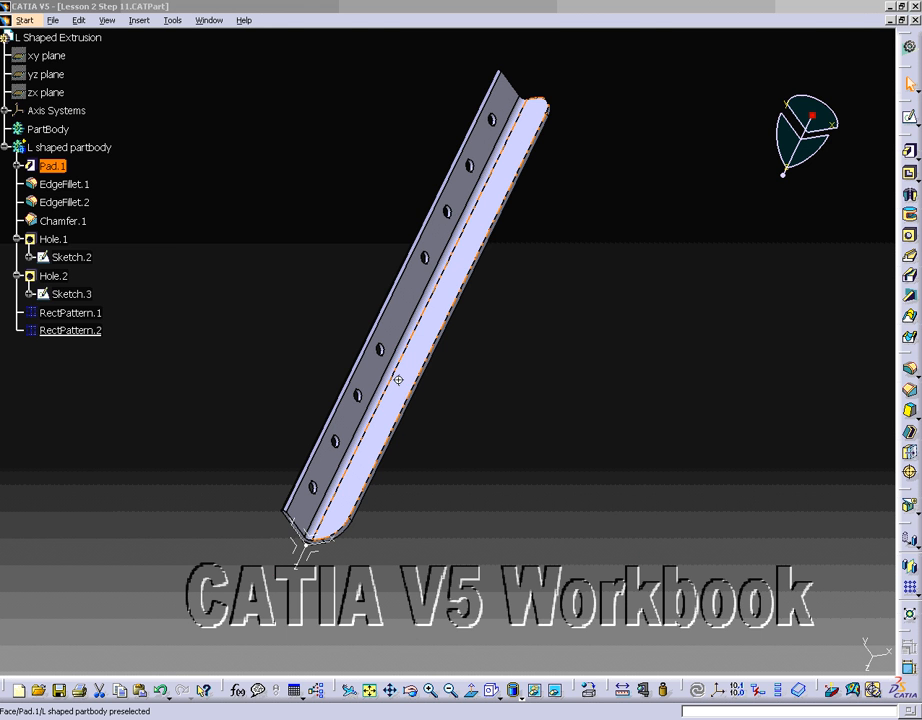
Step: Examine the L-shaped extrusion and expand Pad.1 in the tree down to the constraints of Sketch.1
{"action": "middle_click_drag", "start_coordinate": [397, 377], "coordinate": [562, 330]}
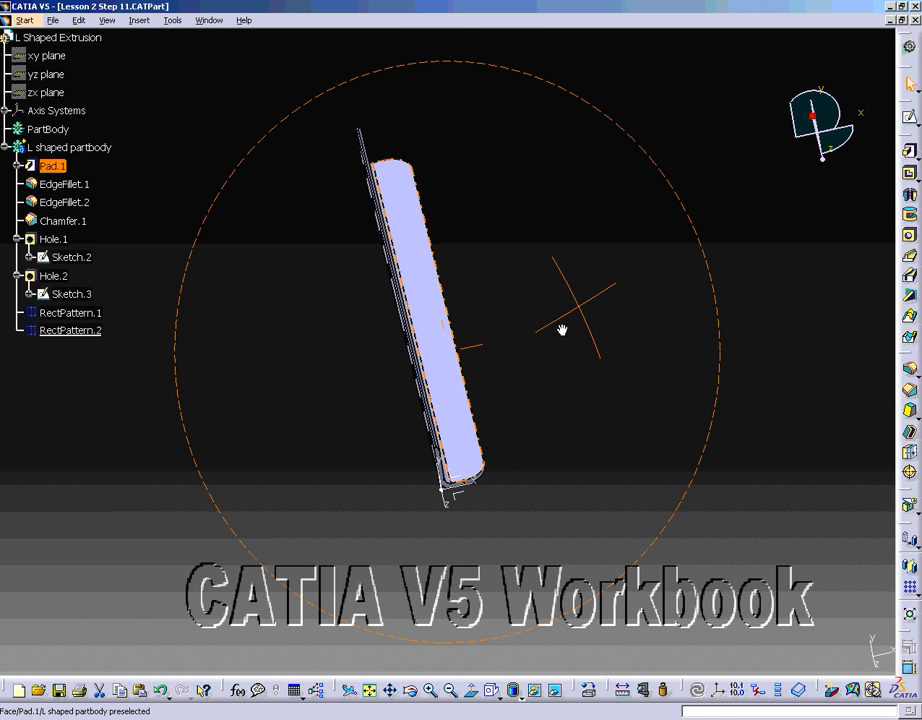
{"action": "middle_click_drag", "start_coordinate": [562, 330], "coordinate": [377, 381]}
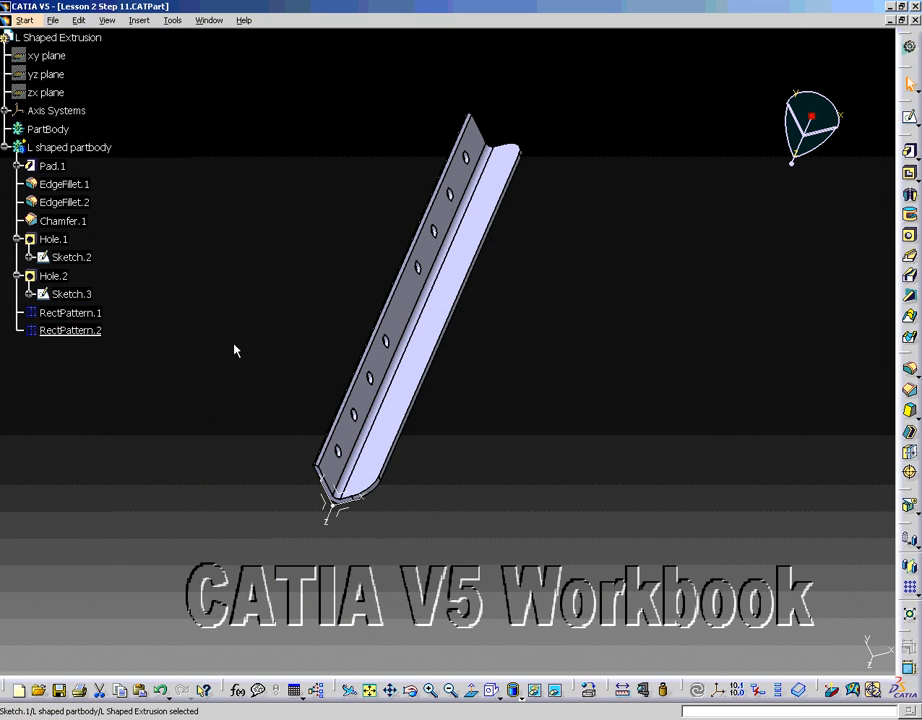
{"action": "left_click", "coordinate": [18, 166]}
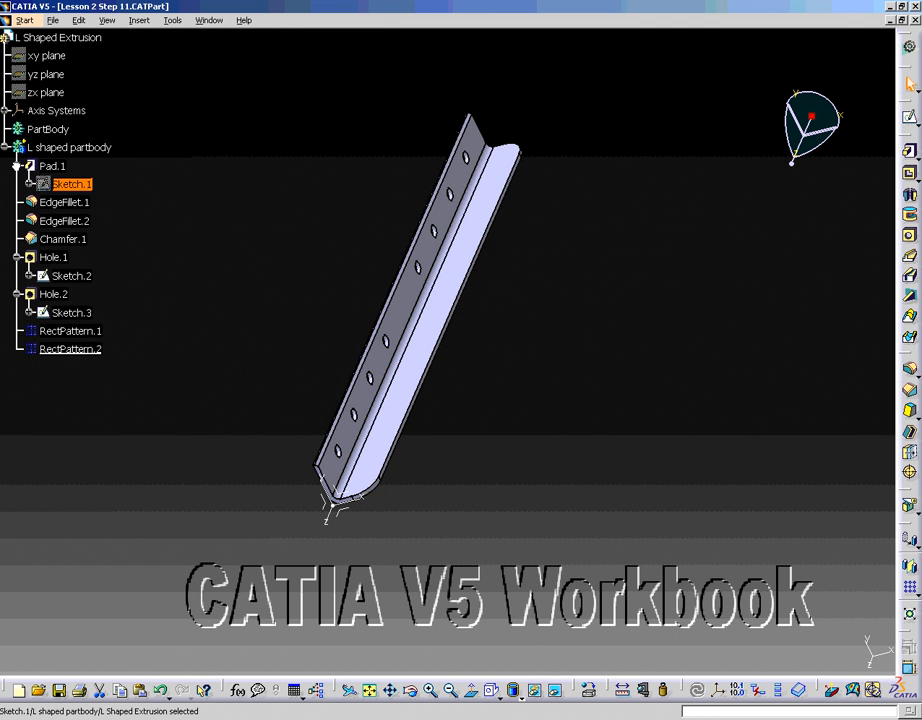
{"action": "left_click", "coordinate": [78, 185]}
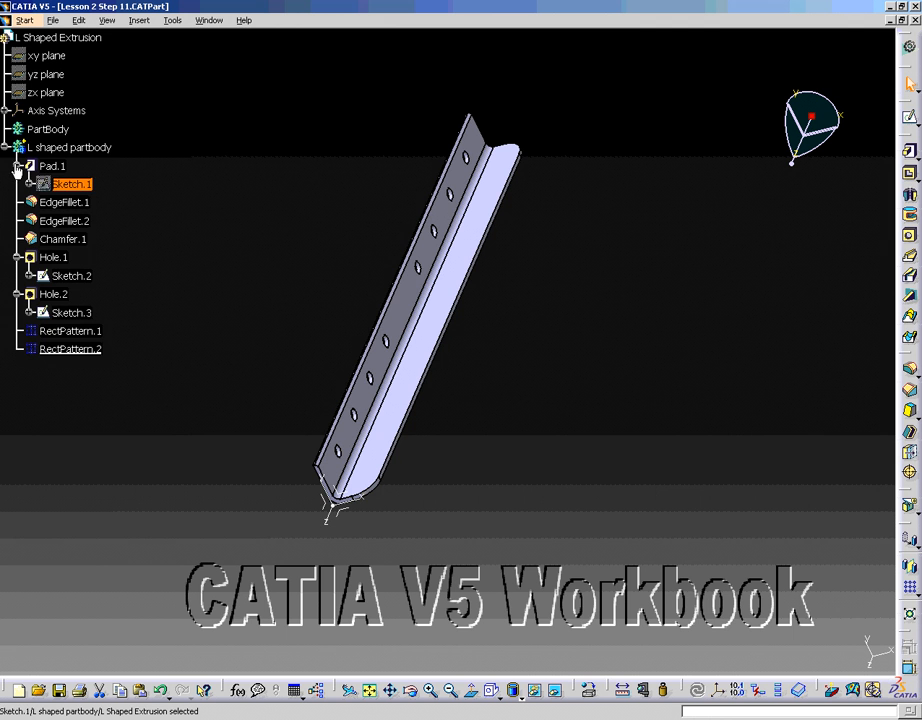
{"action": "left_click", "coordinate": [16, 166]}
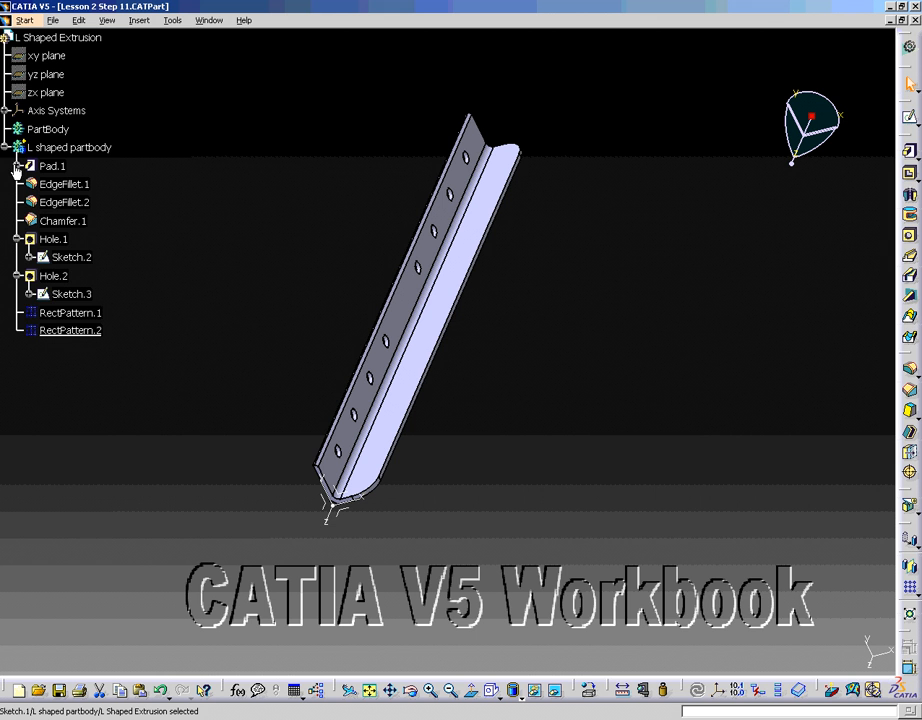
{"action": "left_click", "coordinate": [16, 166]}
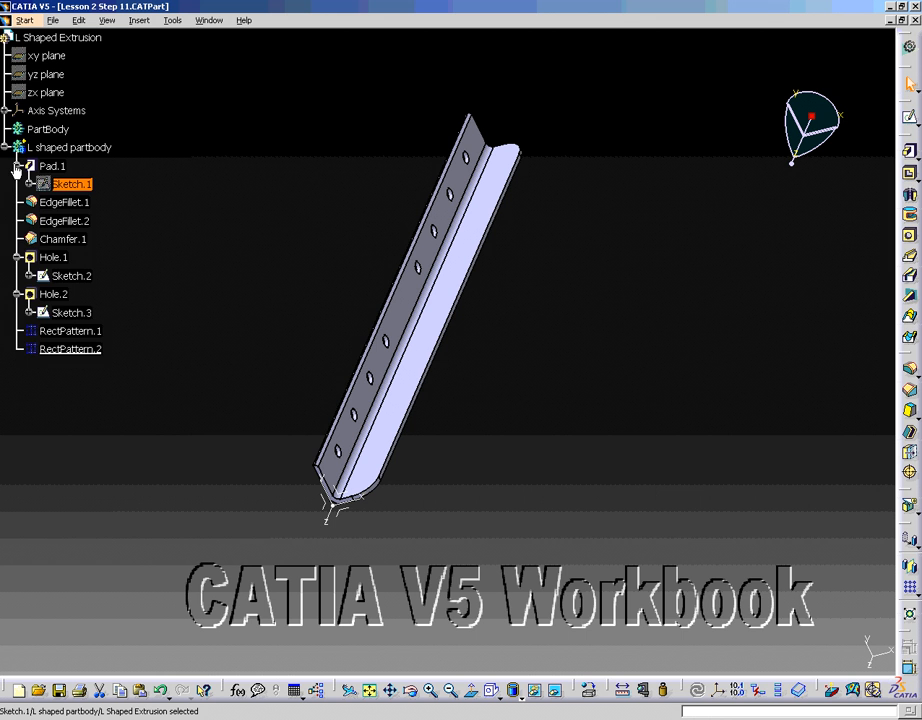
{"action": "left_click", "coordinate": [16, 166]}
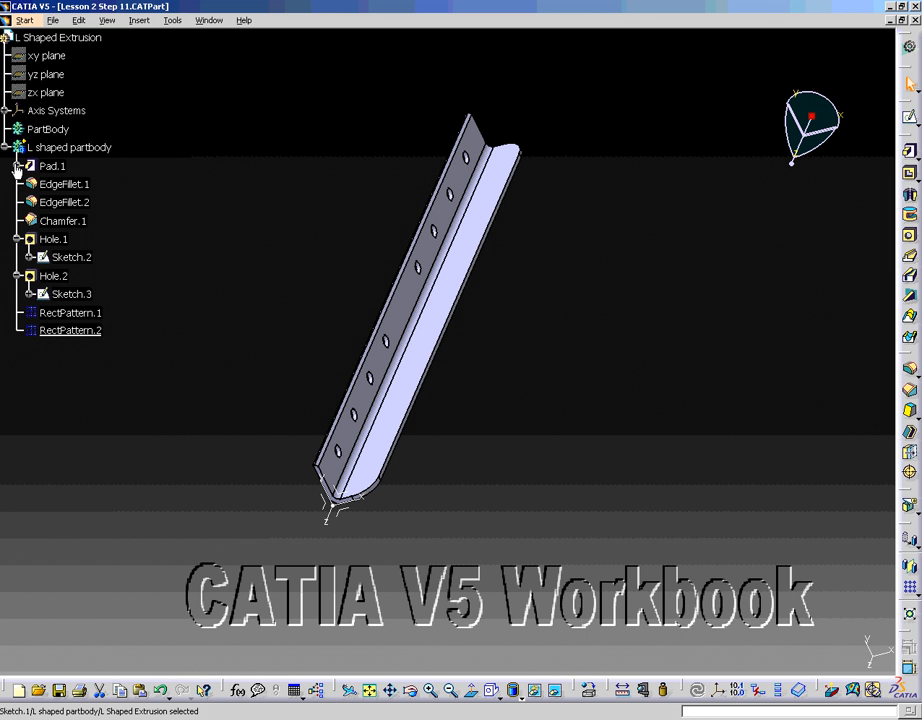
{"action": "left_click", "coordinate": [16, 166]}
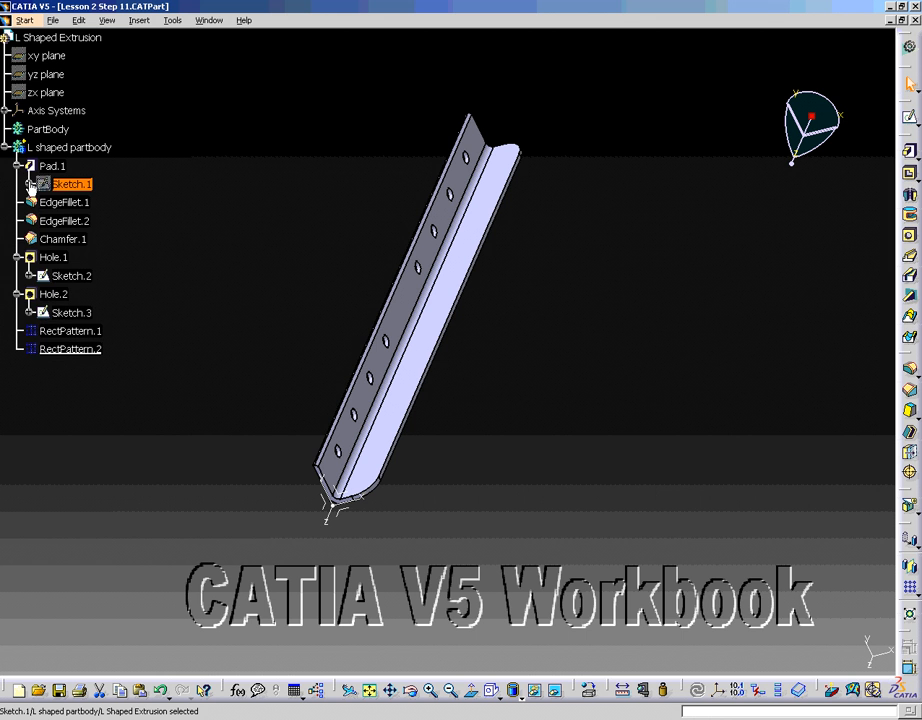
{"action": "left_click", "coordinate": [29, 184]}
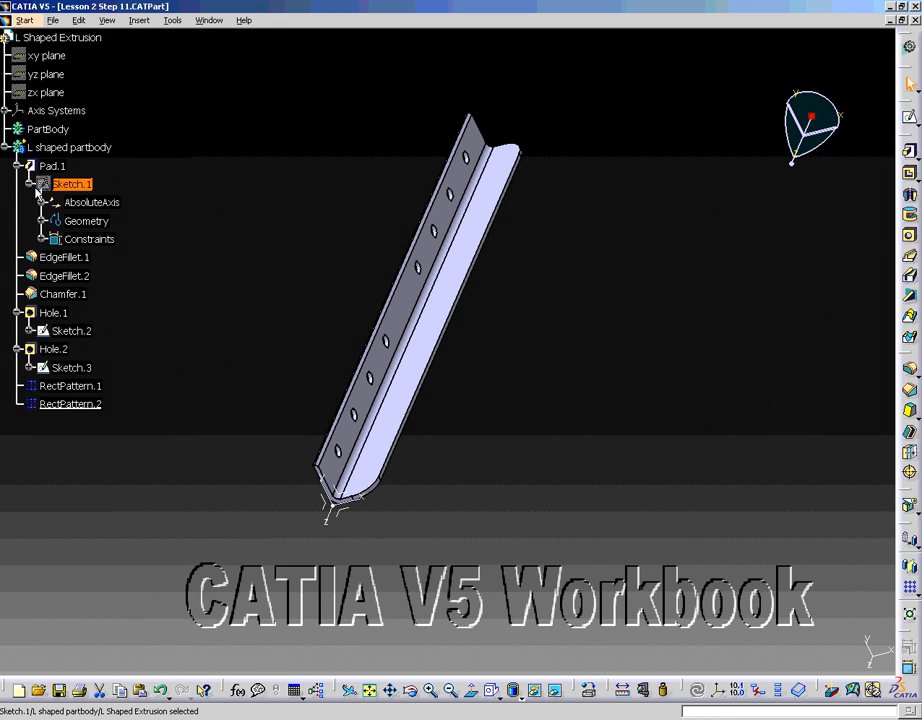
{"action": "left_click", "coordinate": [41, 241]}
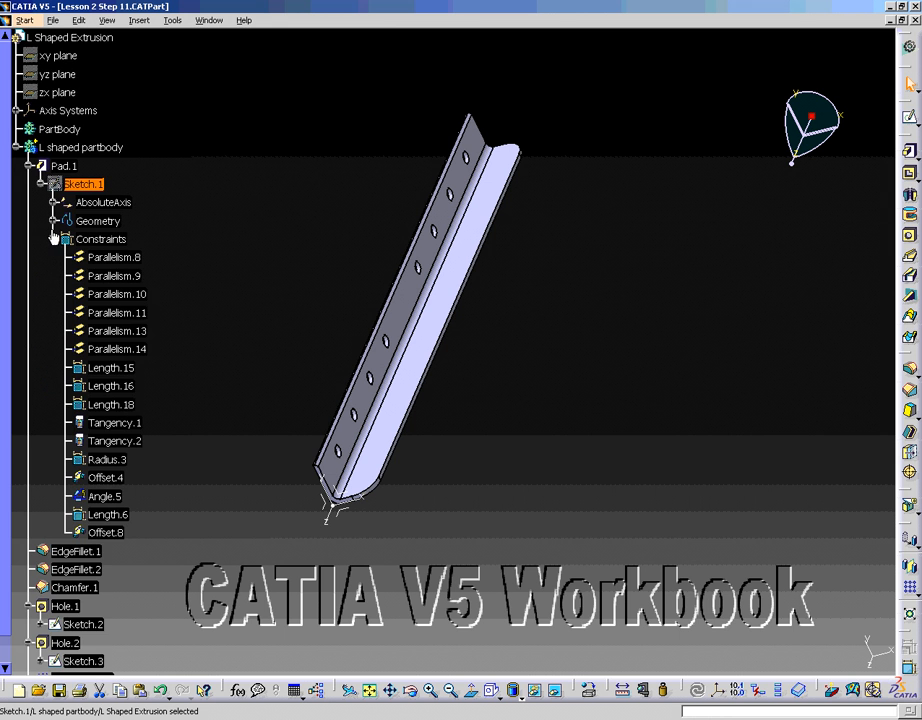
Step: Open Sketch.1 of Pad.1 for editing and examine its dimensions against the constraints listed in the tree
{"action": "double_click", "coordinate": [90, 185]}
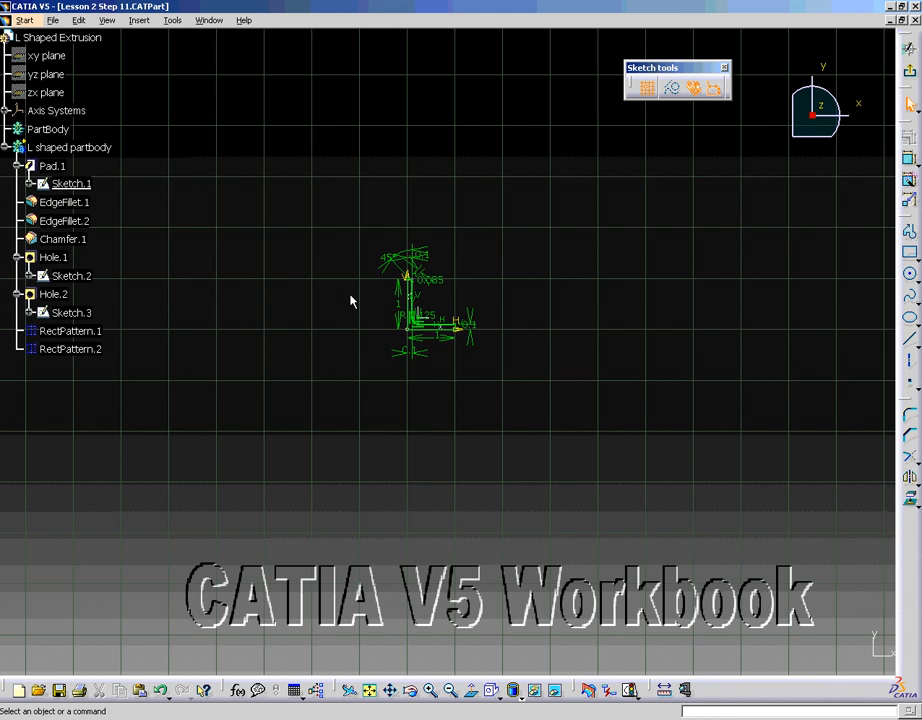
{"action": "left_click", "coordinate": [370, 690]}
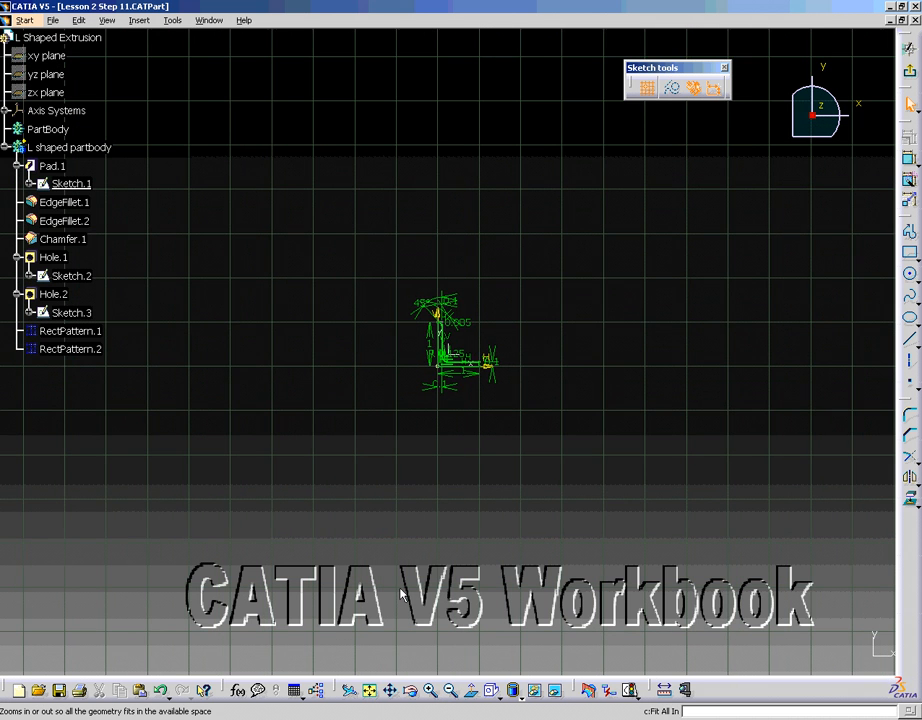
{"action": "mouse_move", "coordinate": [447, 407]}
{"action": "middle_mouse_down"}
{"action": "mouse_move", "coordinate": [452, 360]}
{"action": "mouse_move", "coordinate": [430, 236]}
{"action": "middle_mouse_up"}
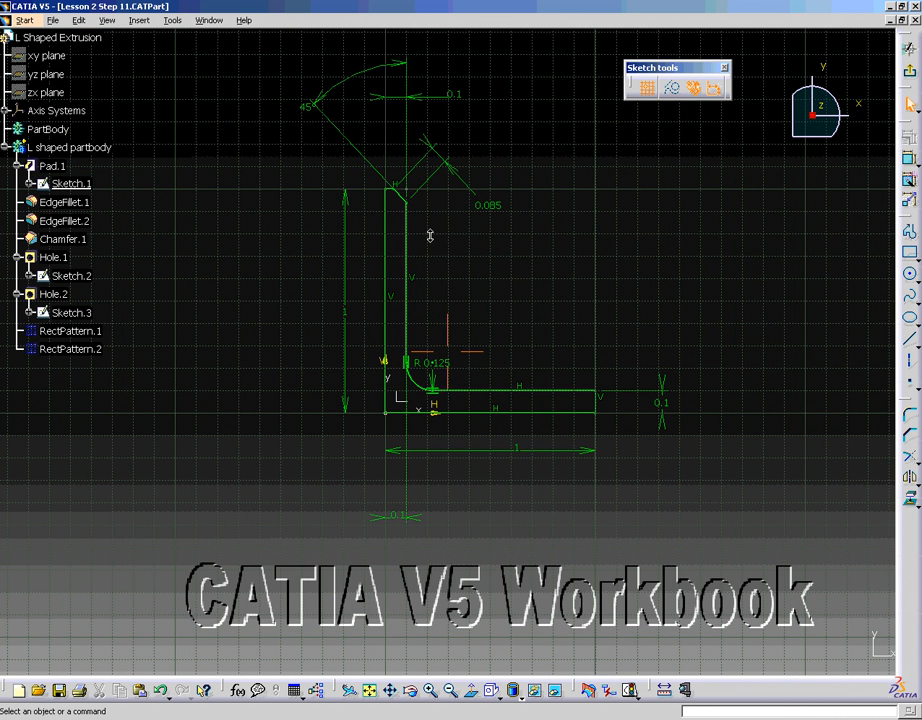
{"action": "middle_click_drag", "start_coordinate": [430, 236], "coordinate": [430, 205]}
{"action": "middle_click_drag", "start_coordinate": [575, 350], "coordinate": [480, 410]}
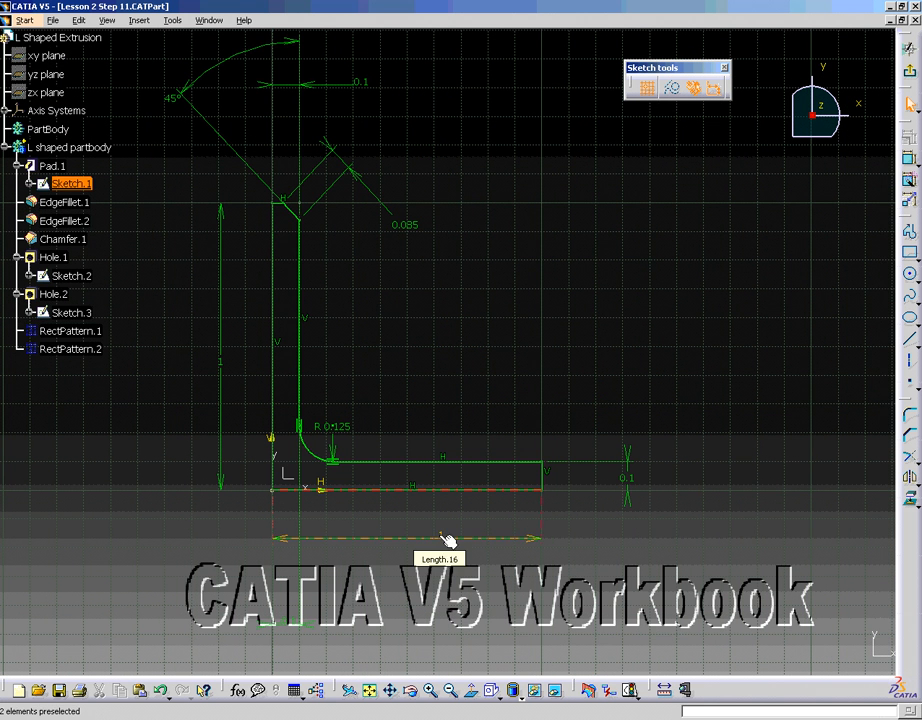
{"action": "left_click", "coordinate": [28, 183]}
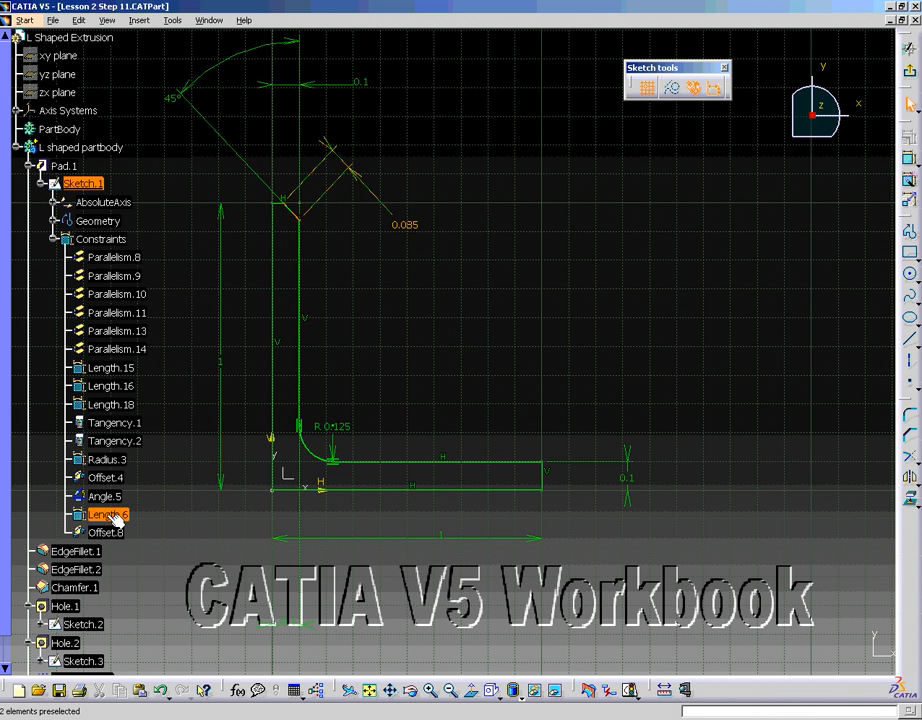
Step: Set the length of the L profile's horizontal leg to 2 in
{"action": "double_click", "coordinate": [445, 538]}
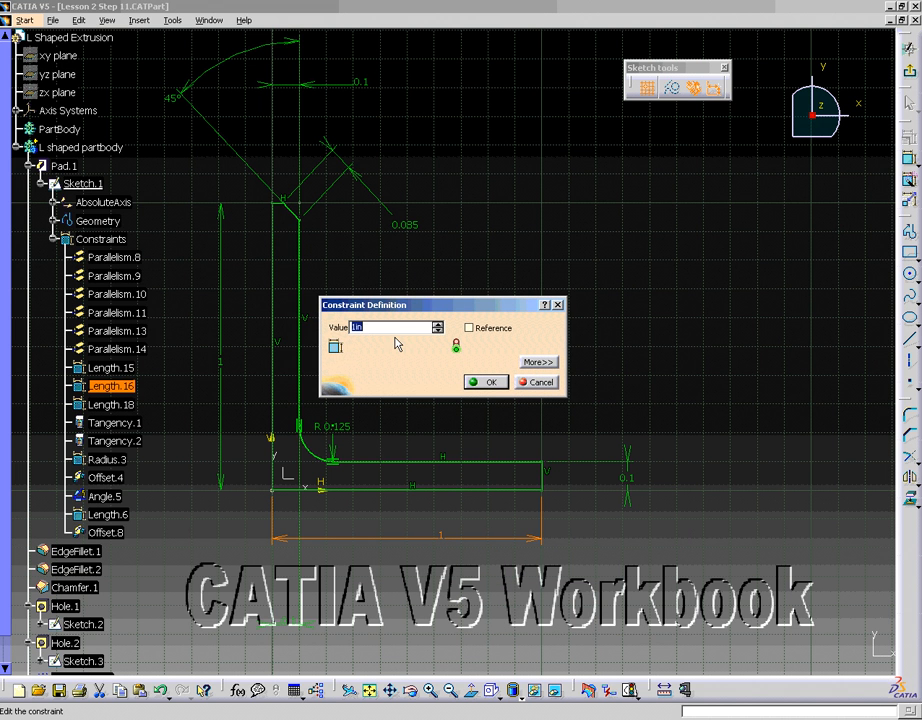
{"action": "type", "text": "2"}
{"action": "left_click", "coordinate": [492, 383]}
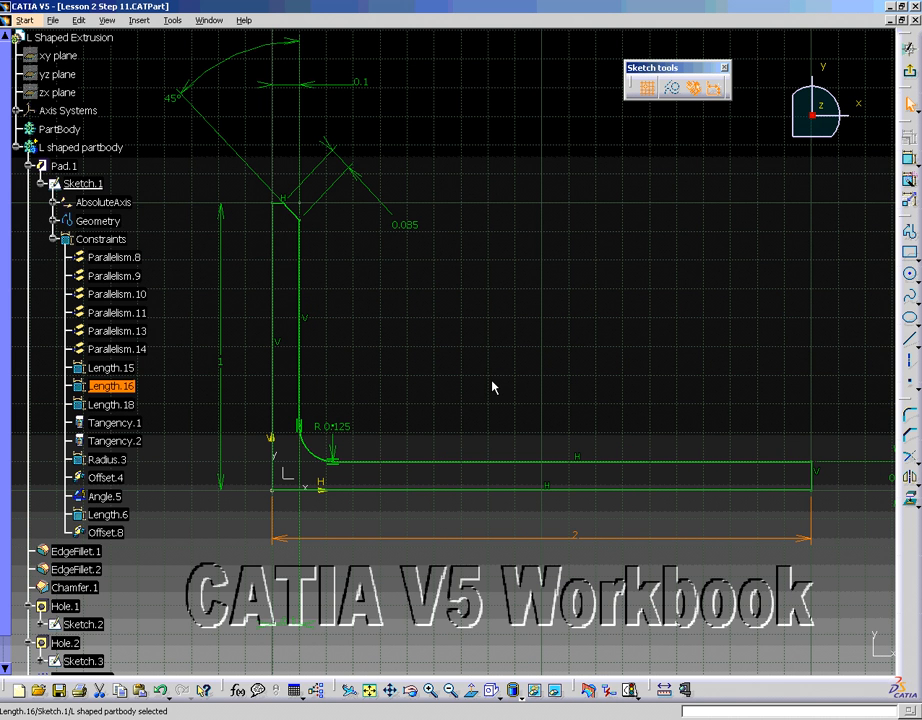
{"action": "left_click", "coordinate": [580, 526]}
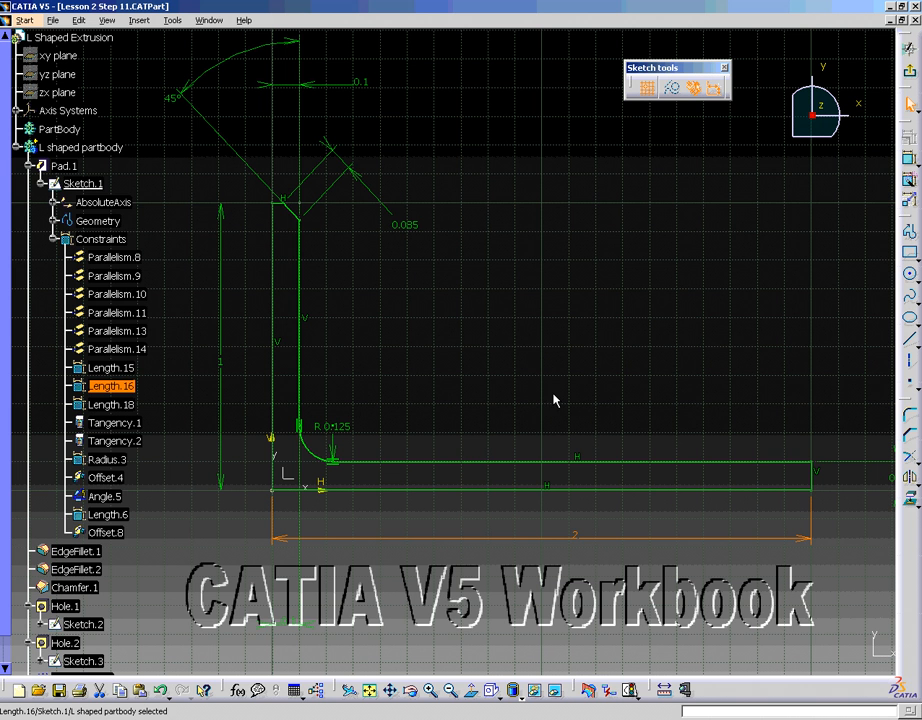
Step: Exit the sketch and inspect the updated L-shaped extrusion from several sides
{"action": "left_click", "coordinate": [911, 74]}
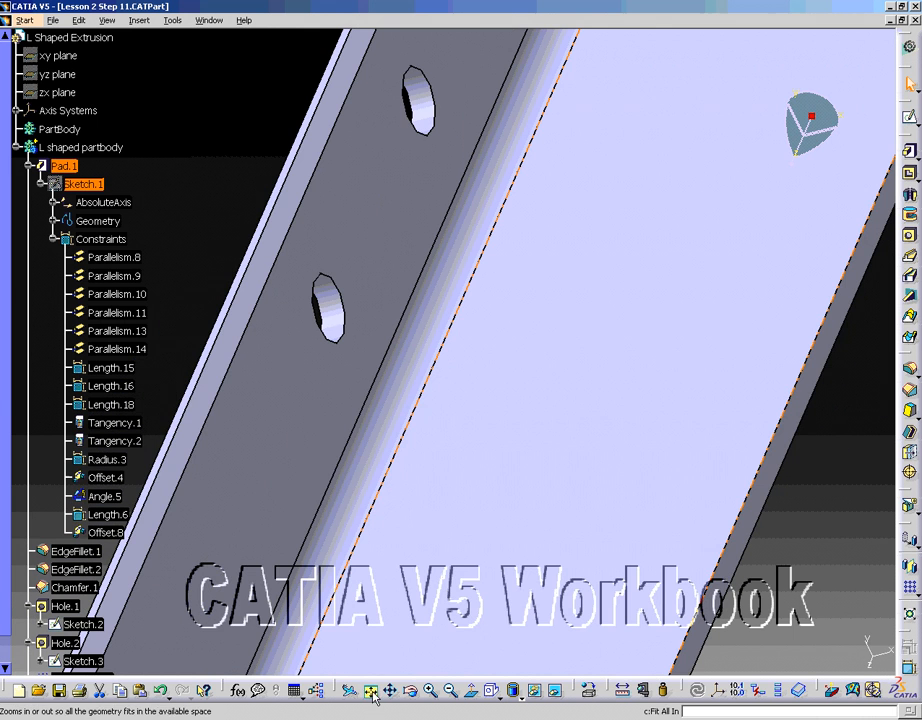
{"action": "left_click", "coordinate": [370, 691]}
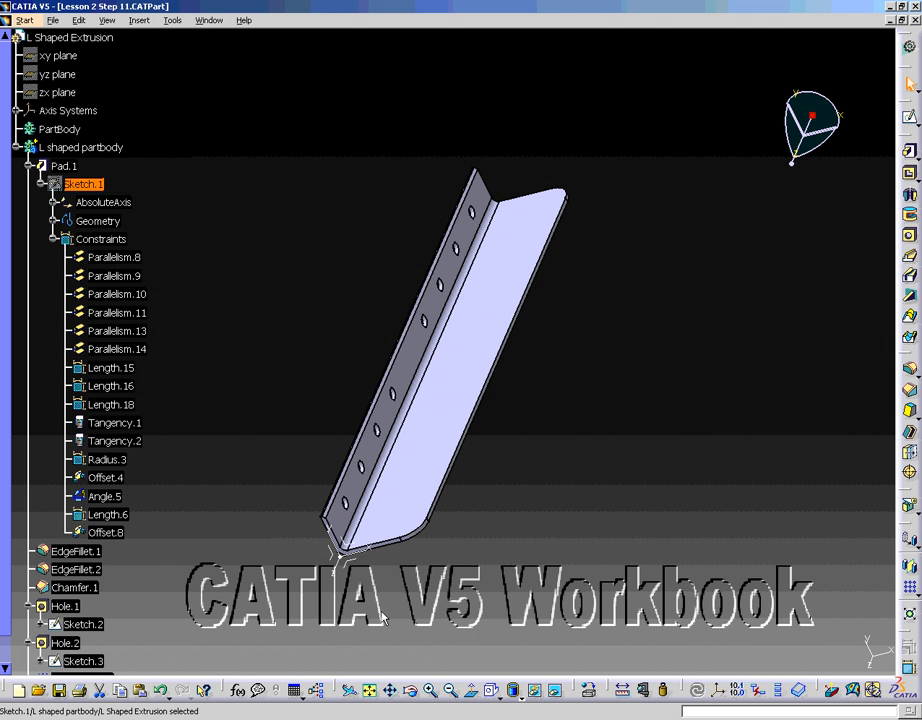
{"action": "middle_click_drag", "start_coordinate": [405, 500], "coordinate": [522, 316]}
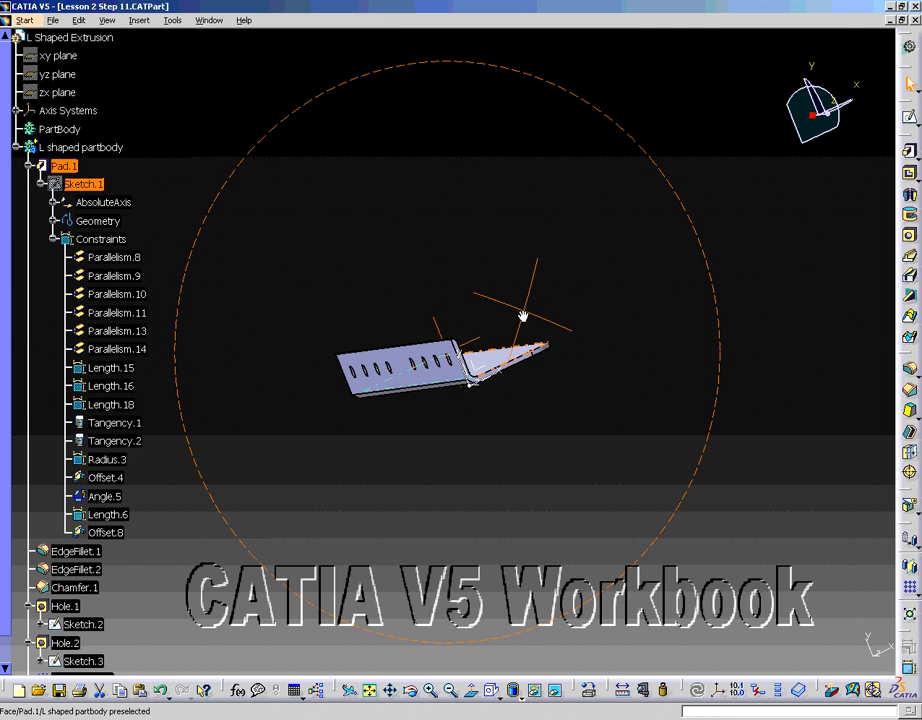
{"action": "middle_click_drag", "start_coordinate": [522, 316], "coordinate": [393, 233]}
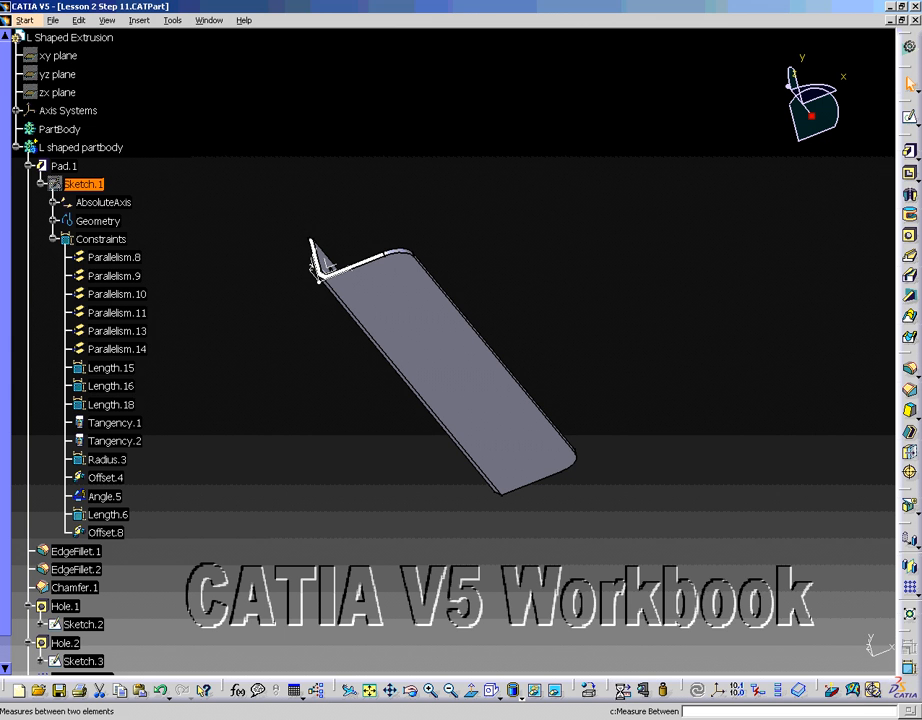
Step: Measure the distance between the two long edges of the wider flange's outer face
{"action": "left_click", "coordinate": [621, 692]}
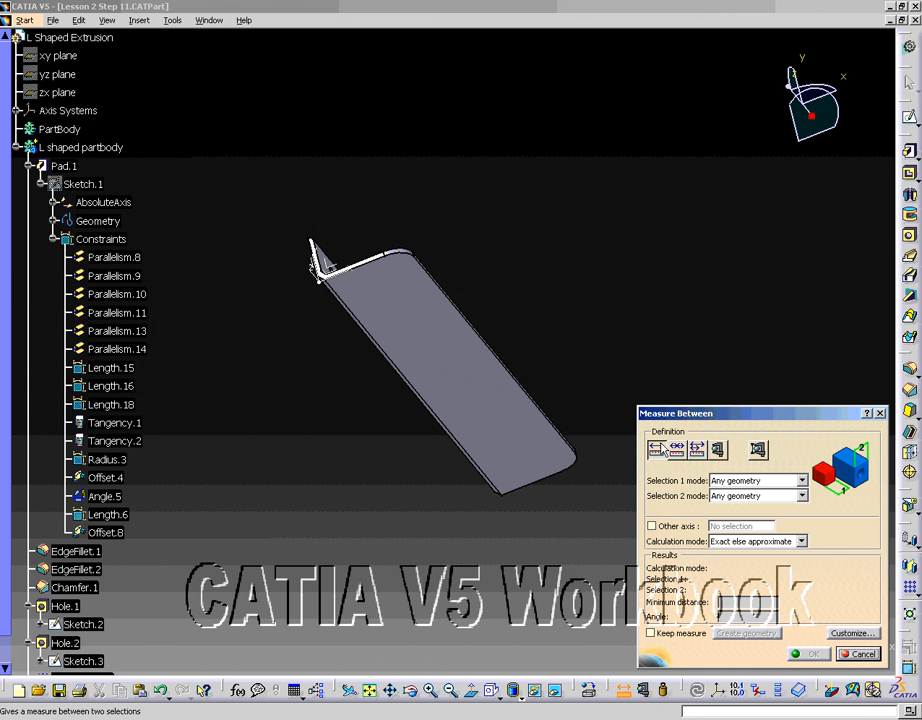
{"action": "left_click", "coordinate": [463, 462]}
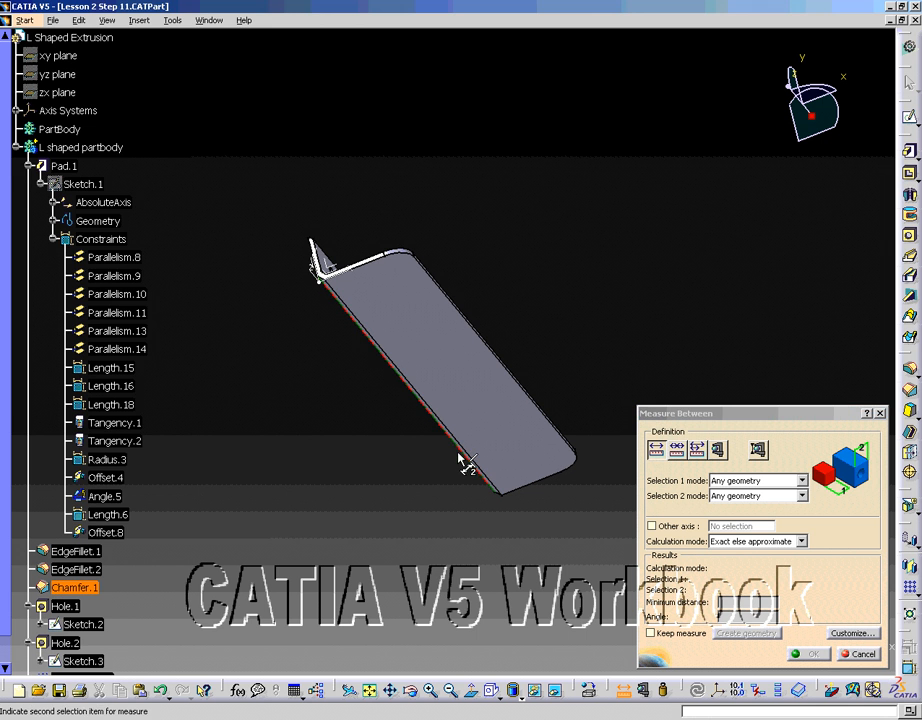
{"action": "left_click", "coordinate": [525, 393]}
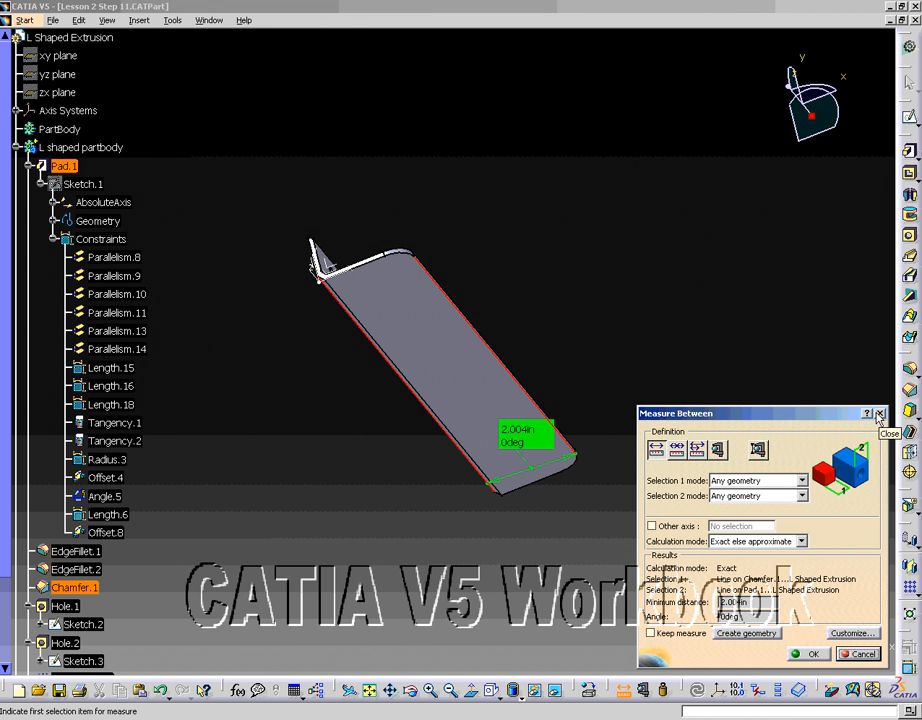
{"action": "left_click", "coordinate": [806, 653]}
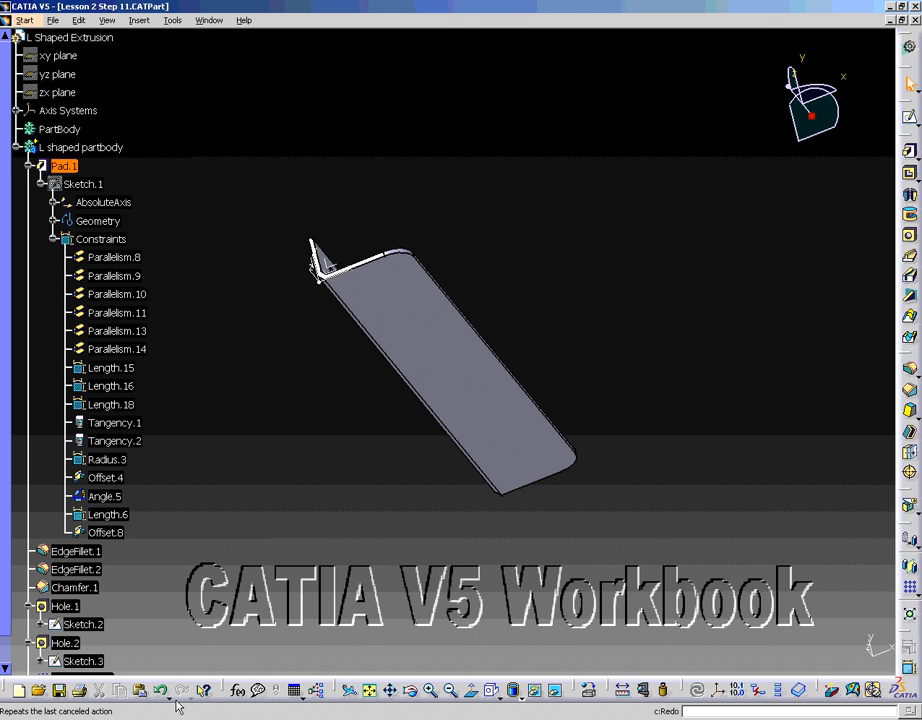
Step: Undo the sketch edit that lengthened the flange and redo it
{"action": "left_click", "coordinate": [162, 693]}
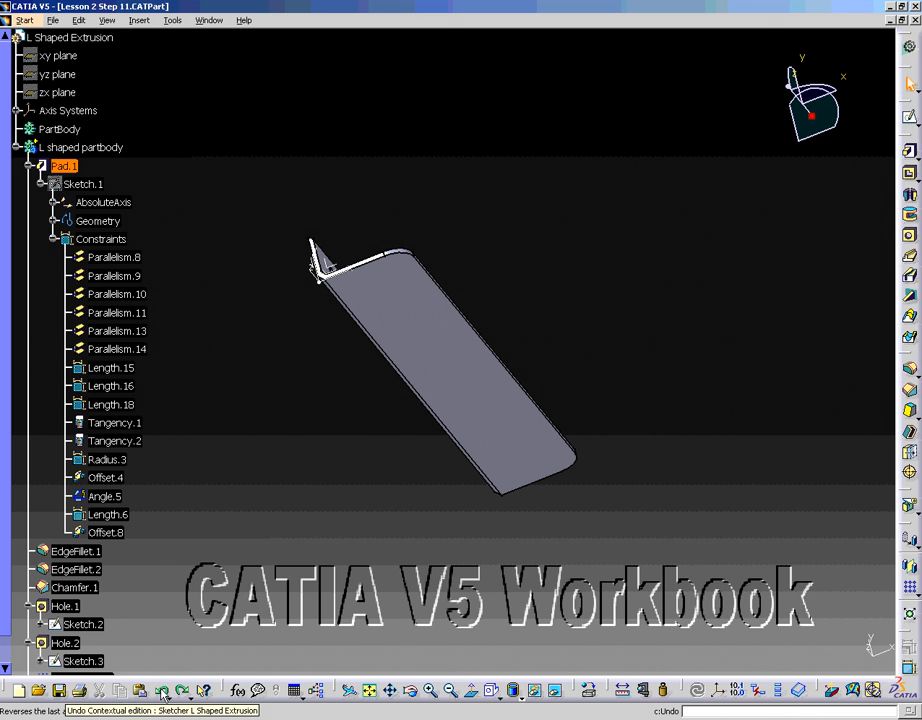
{"action": "left_click", "coordinate": [162, 693]}
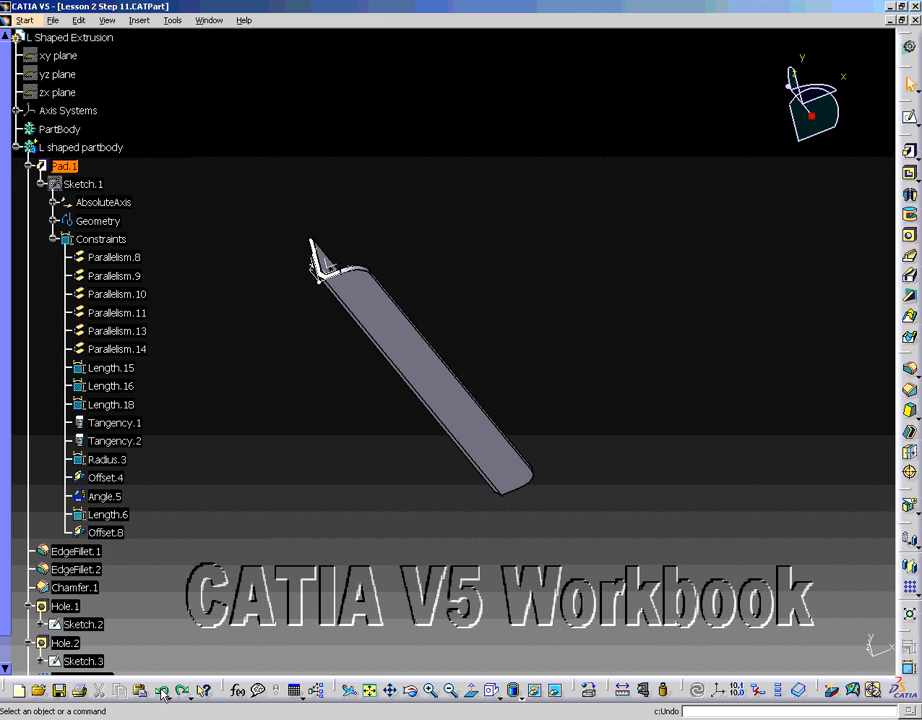
{"action": "middle_click_drag", "start_coordinate": [436, 256], "coordinate": [473, 477]}
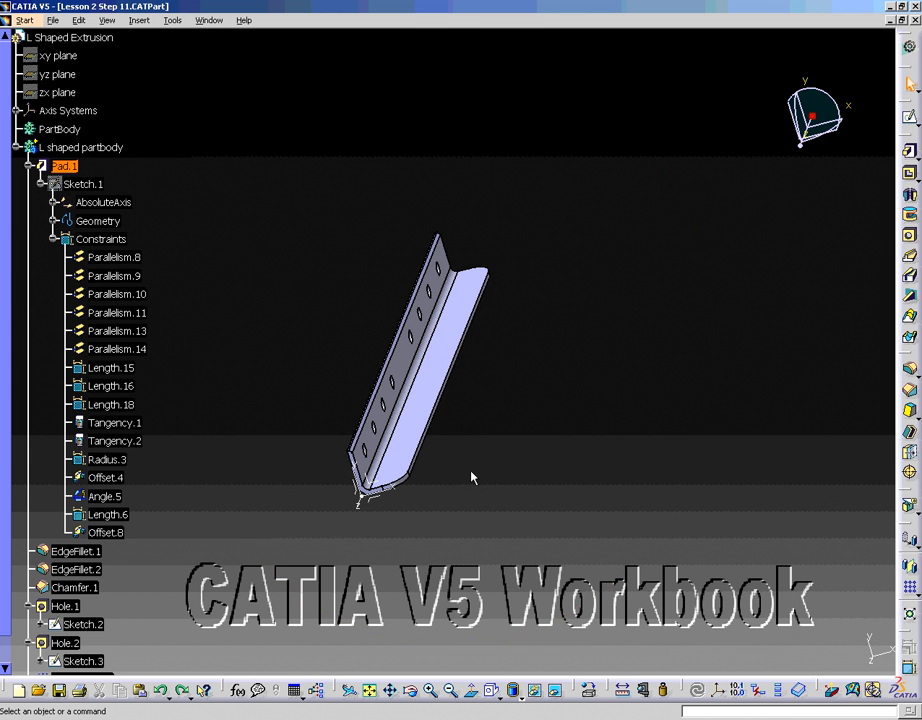
{"action": "left_click", "coordinate": [185, 696]}
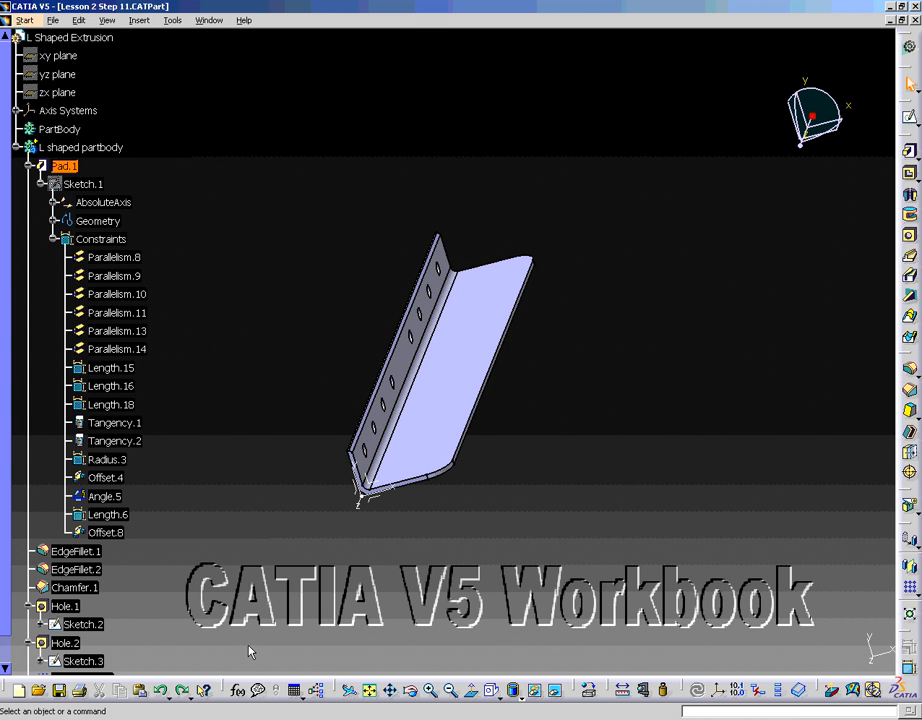
Step: Reopen Sketch.1 of Pad.1 and set the horizontal leg's length to 1 in
{"action": "double_click", "coordinate": [76, 184]}
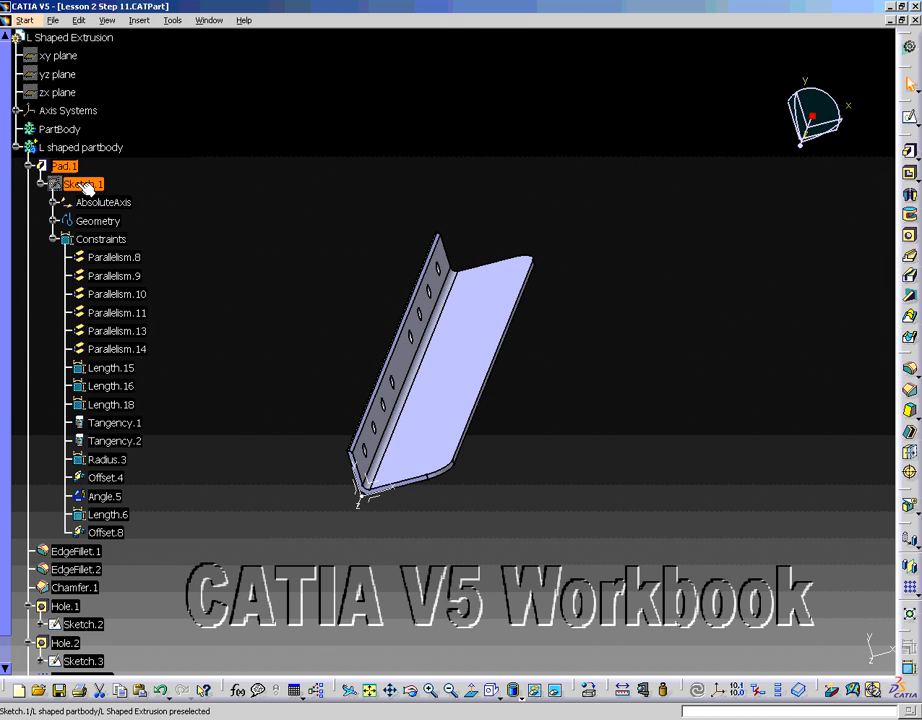
{"action": "double_click", "coordinate": [87, 187]}
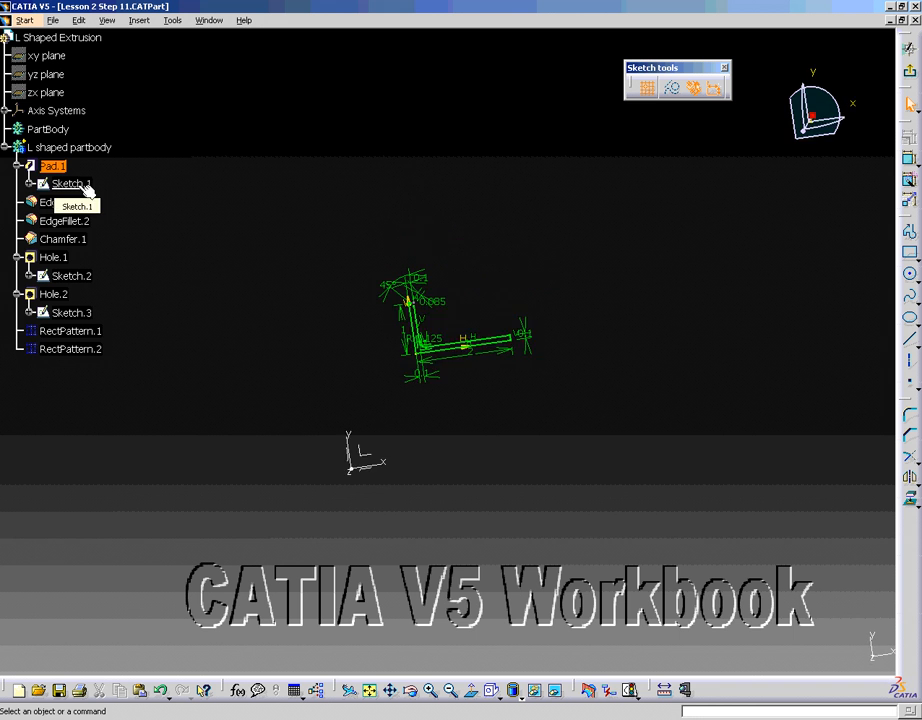
{"action": "middle_click_drag", "start_coordinate": [432, 399], "coordinate": [432, 386]}
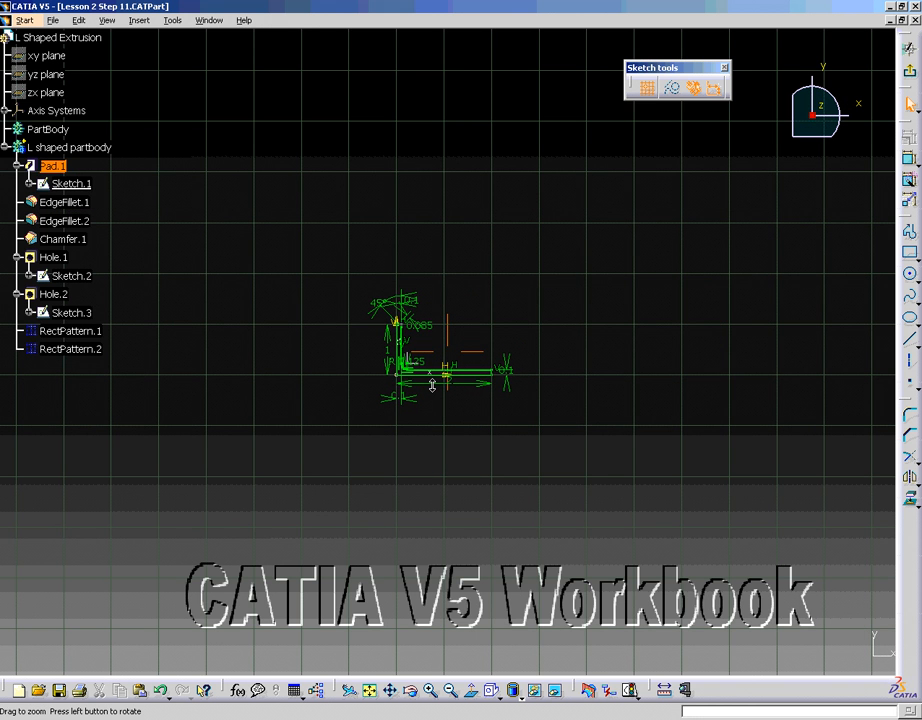
{"action": "middle_click_drag", "start_coordinate": [432, 386], "coordinate": [457, 498]}
{"action": "double_click", "coordinate": [457, 498]}
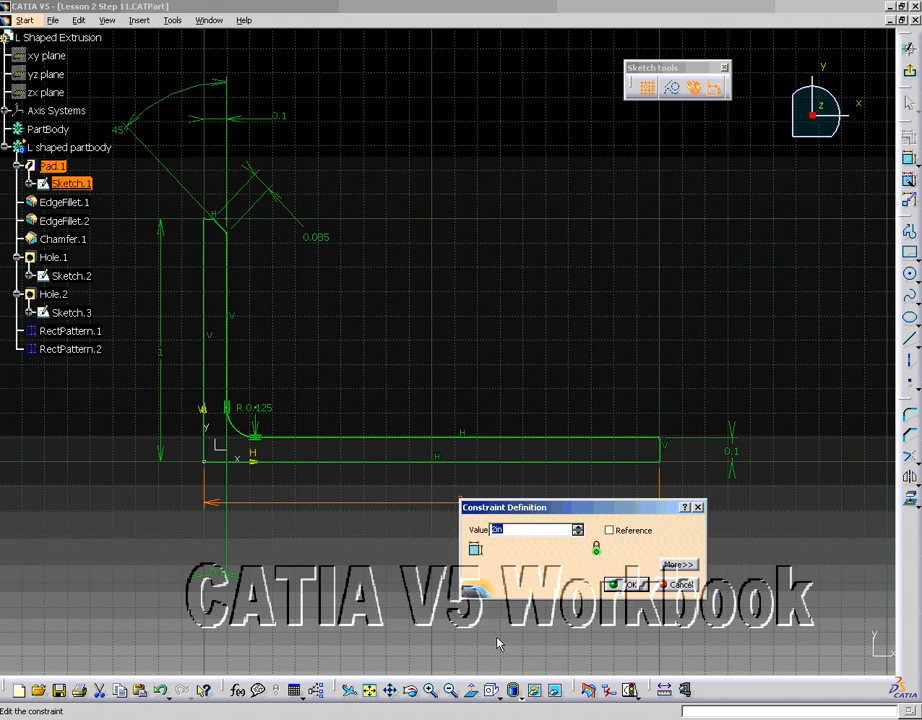
{"action": "type", "text": "1"}
{"action": "key", "text": "Return"}
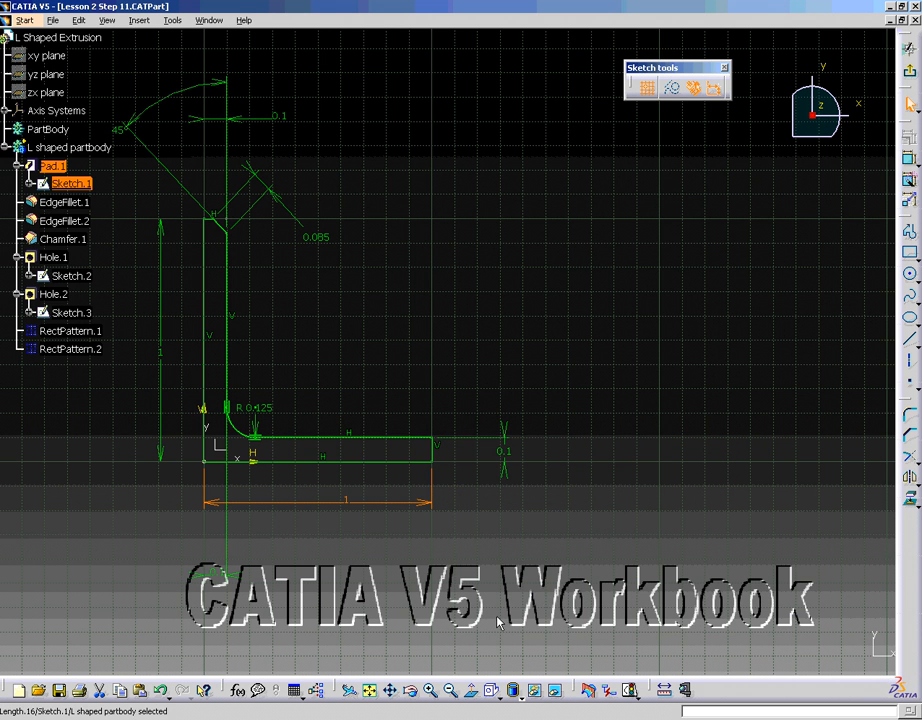
Step: Exit Sketch.1 and undo the last two sketch edits of the horizontal leg's length, bringing the whole L-shaped extrusion into view
{"action": "left_click", "coordinate": [910, 70]}
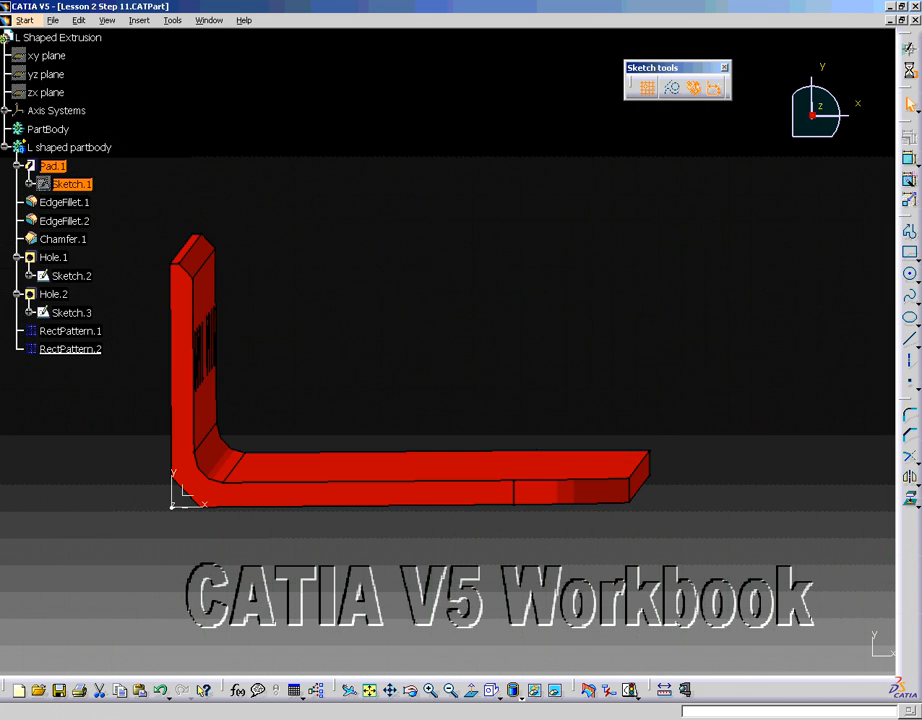
{"action": "middle_click_drag", "start_coordinate": [660, 124], "coordinate": [662, 133]}
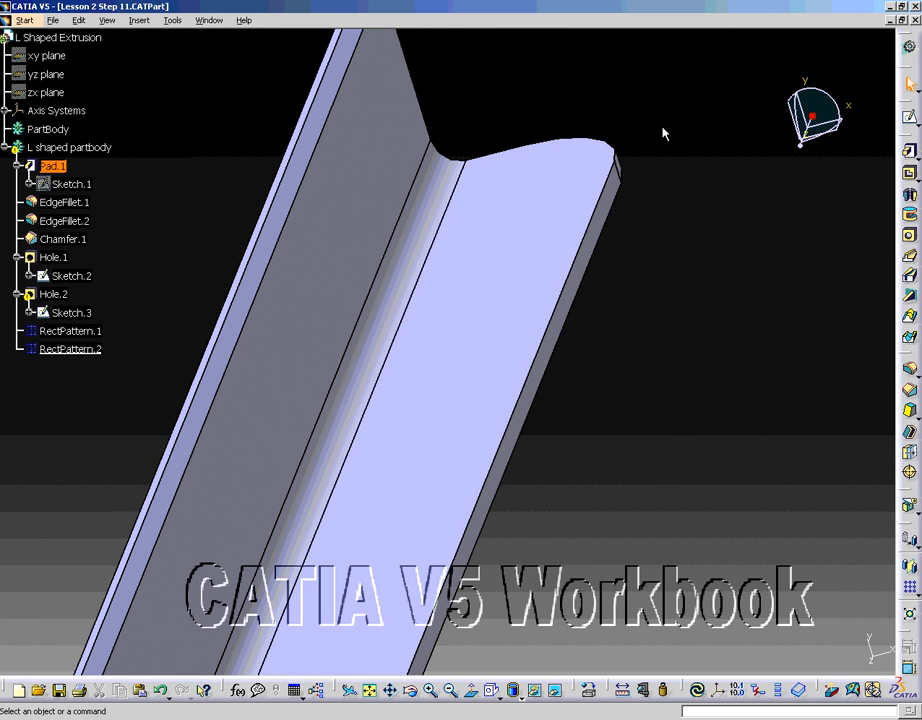
{"action": "left_click", "coordinate": [161, 691]}
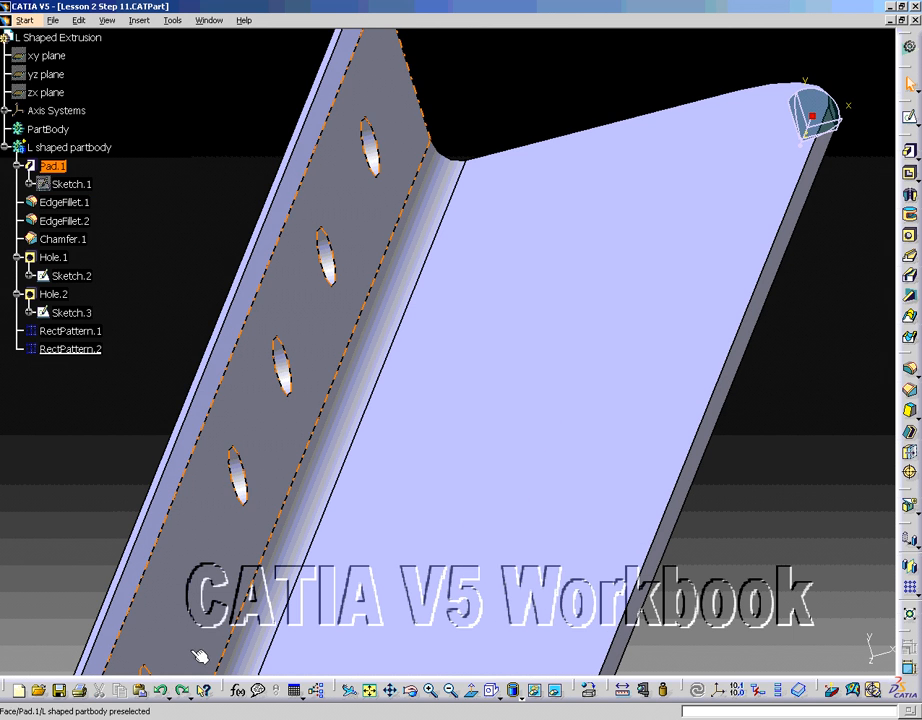
{"action": "left_click", "coordinate": [165, 695]}
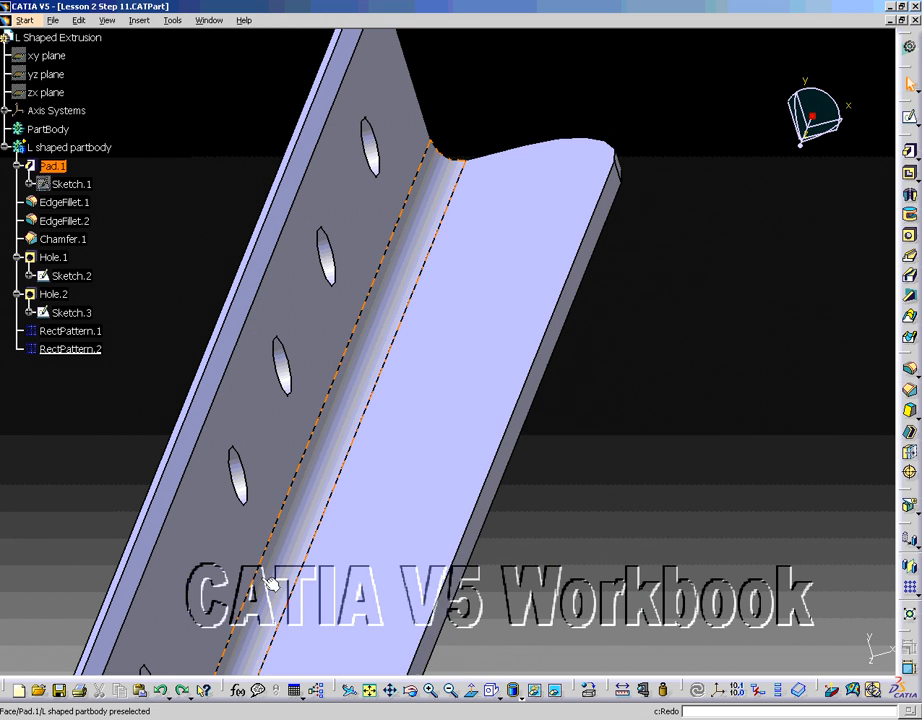
{"action": "middle_click_drag", "start_coordinate": [288, 510], "coordinate": [399, 401]}
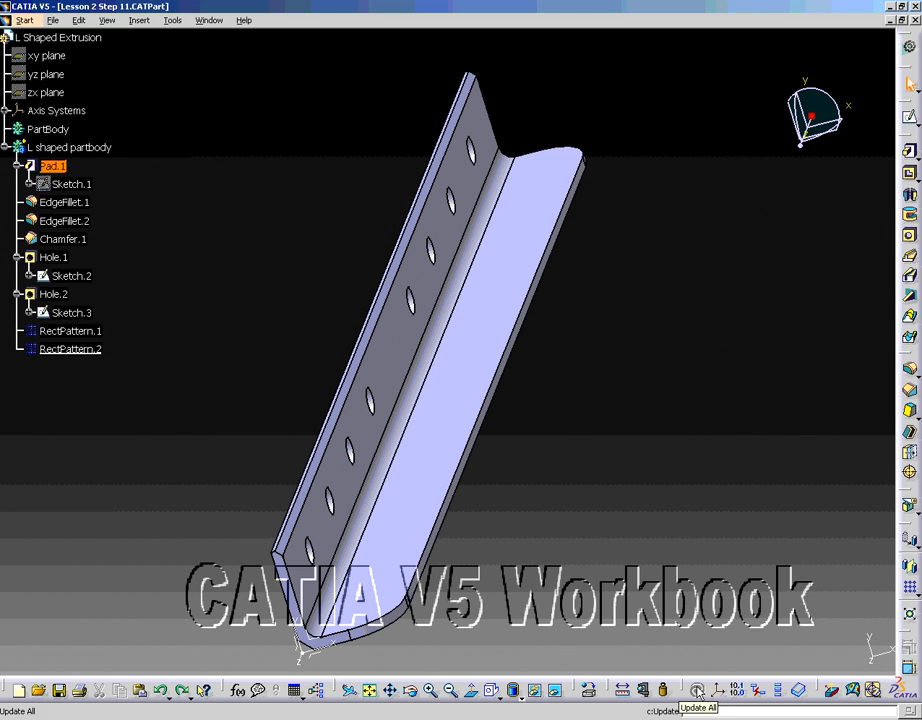
Step: Look up the Update command among the part's editing commands
{"action": "left_click", "coordinate": [77, 22]}
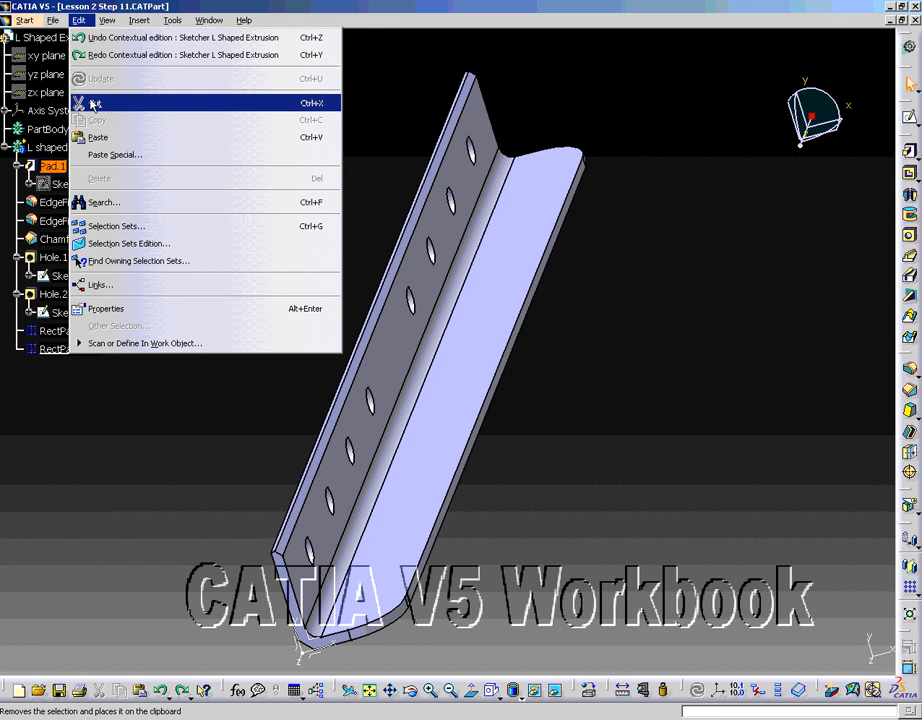